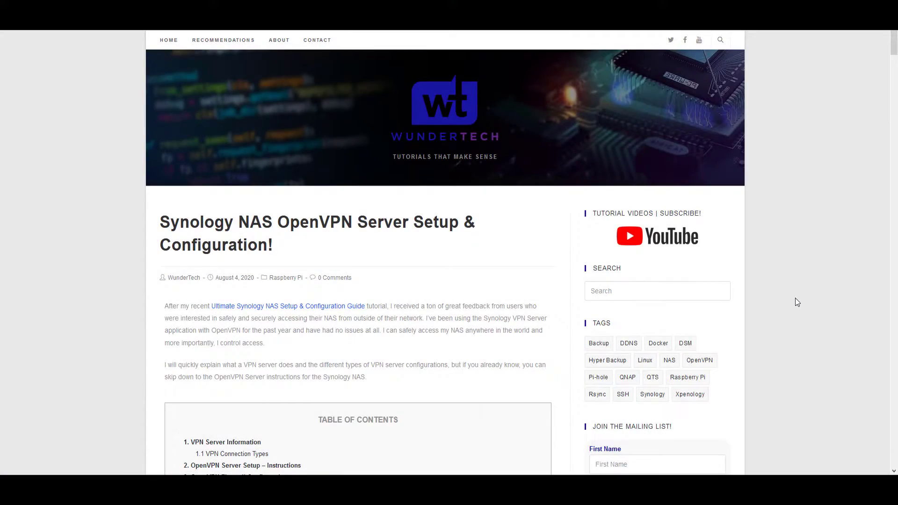
# Search Package Center for 'vpn', install the VPN Server package, and launch it
pyautogui.scroll(-5, 795, 298)
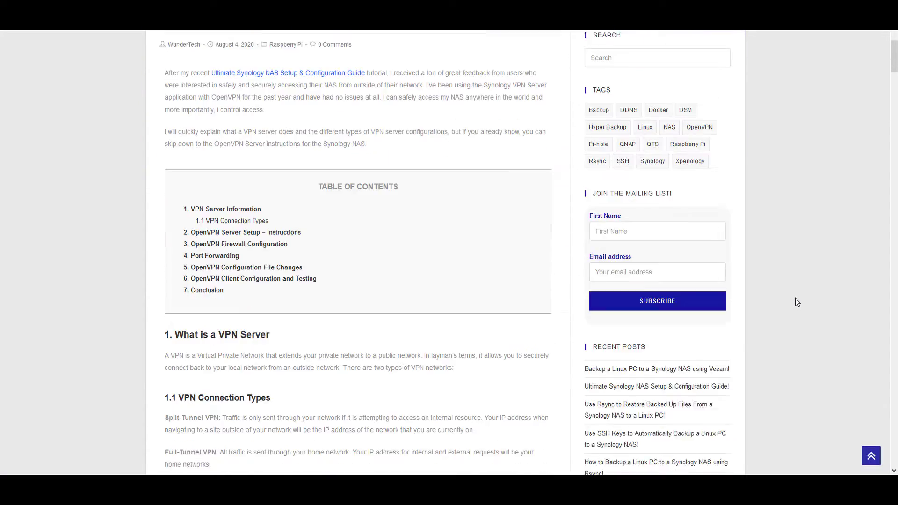
pyautogui.scroll(-20, 795, 298)
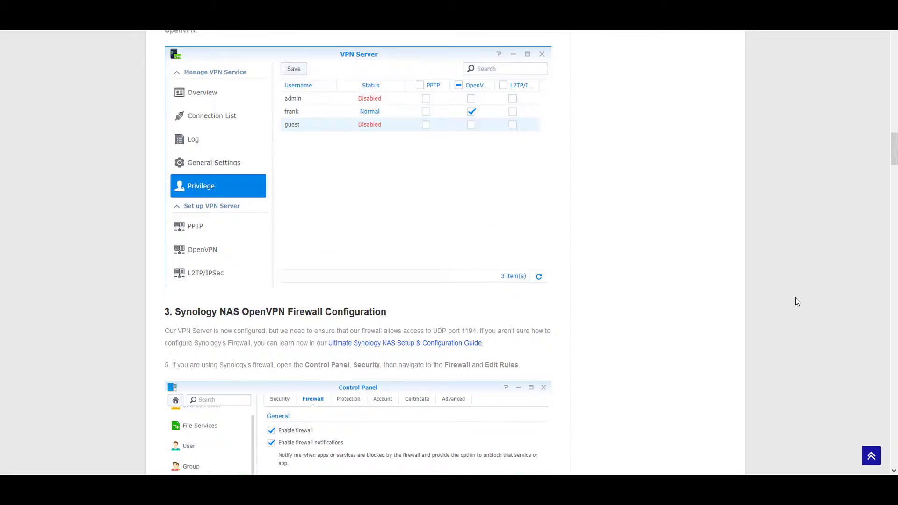
pyautogui.scroll(-20, 795, 297)
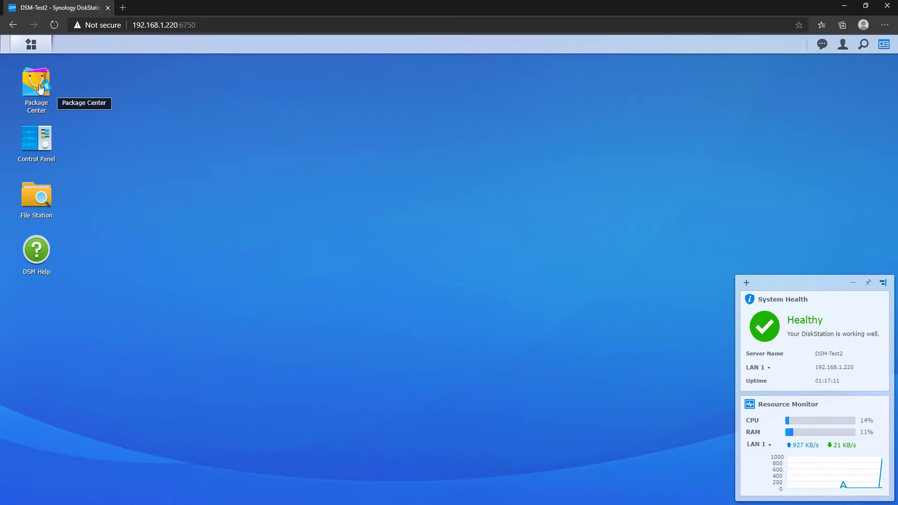
pyautogui.click(36, 84)
pyautogui.click(253, 151)
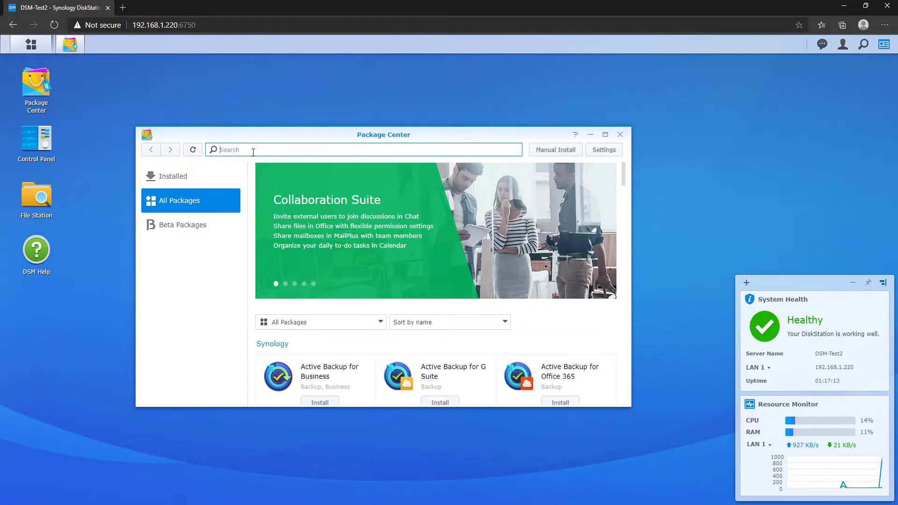
pyautogui.write('vpn')
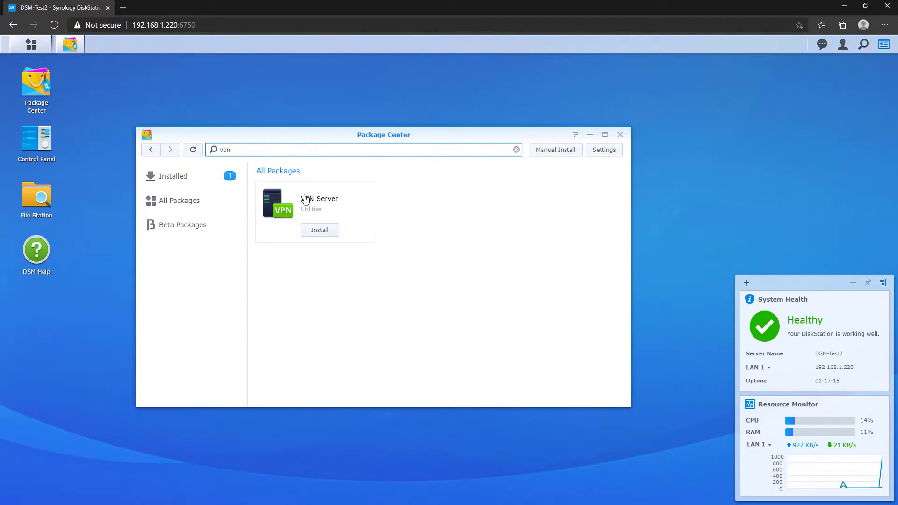
pyautogui.click(320, 230)
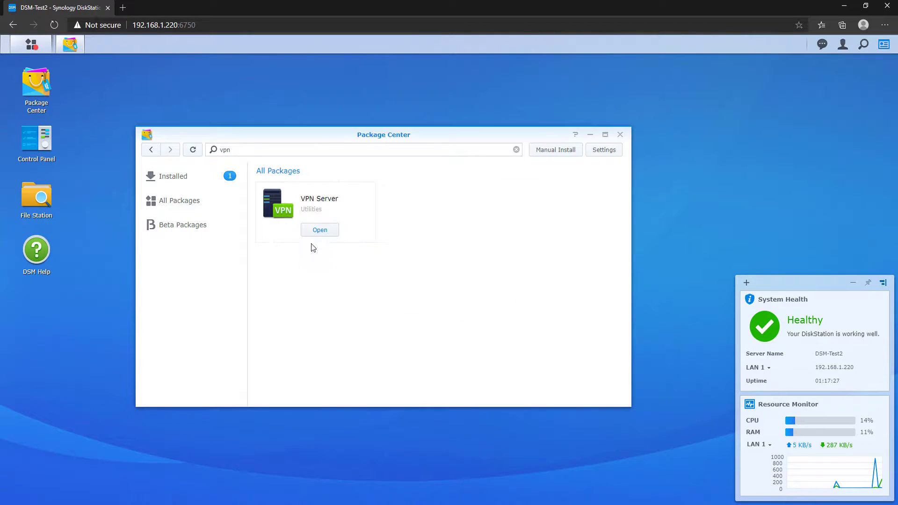
pyautogui.click(318, 232)
# Turn on OpenVPN on UDP 1194 with AES-256-CBC, SHA512, compression and LAN access, and apply
pyautogui.click(219, 445)
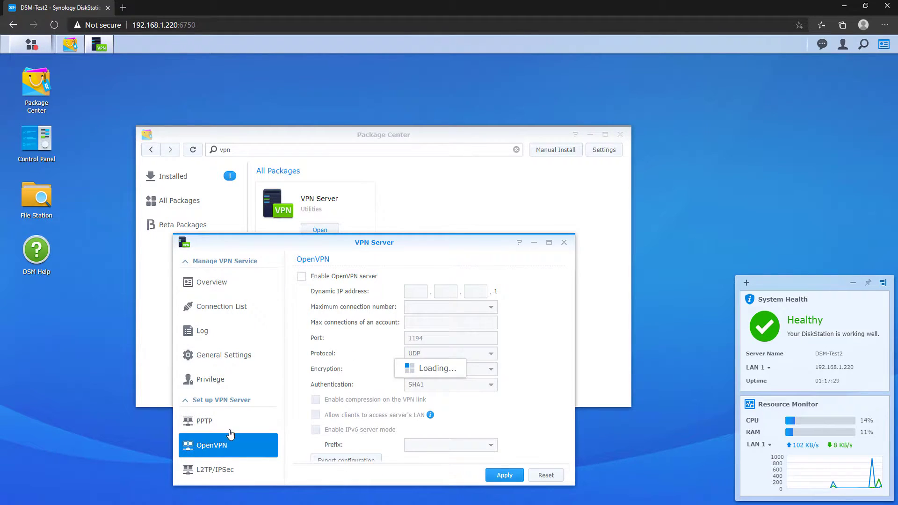
pyautogui.moveTo(318, 236); pyautogui.dragTo(325, 200)
pyautogui.click(327, 239)
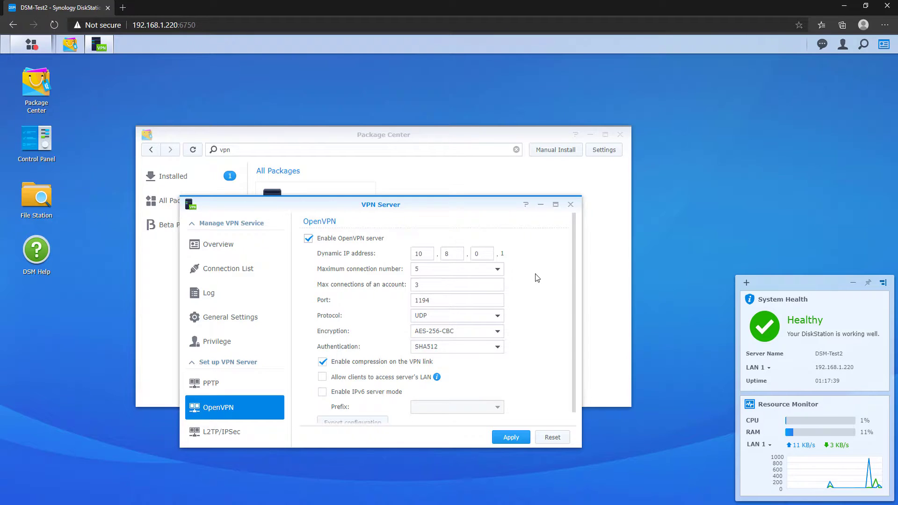
pyautogui.scroll(-1, 534, 274)
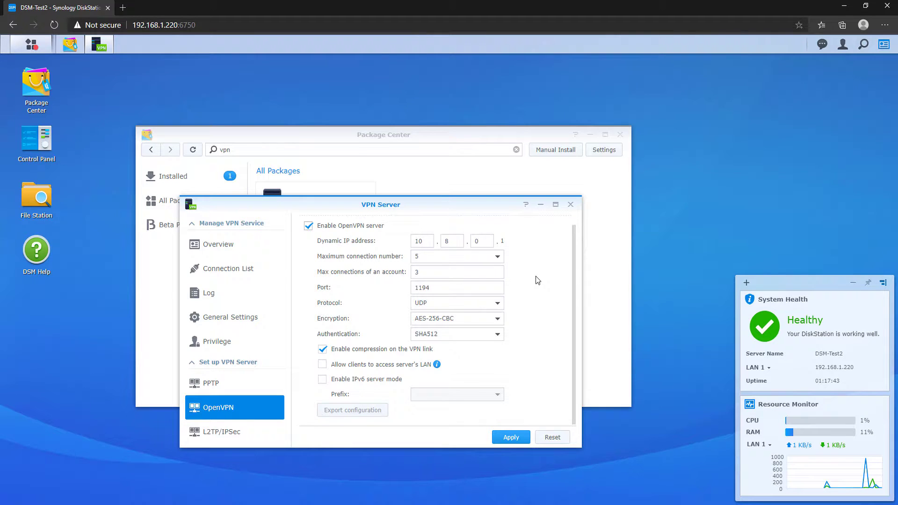
pyautogui.click(395, 365)
pyautogui.click(511, 436)
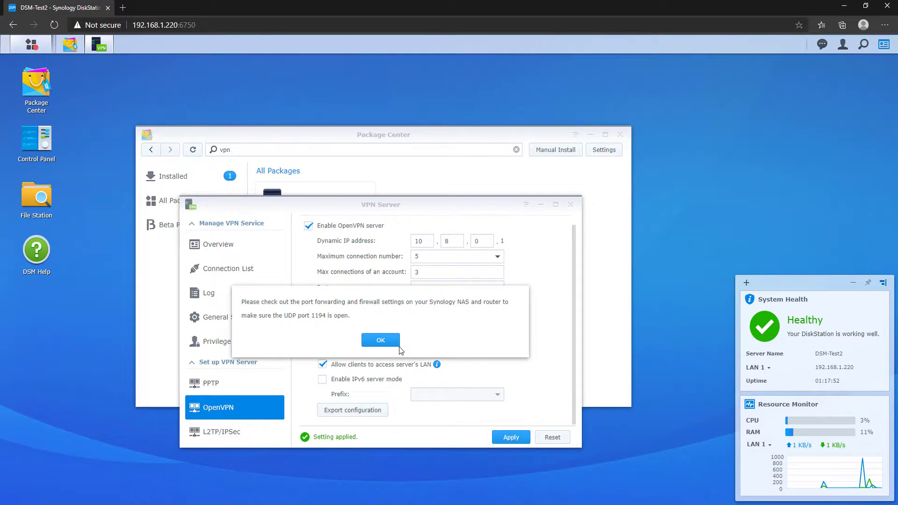
pyautogui.click(380, 341)
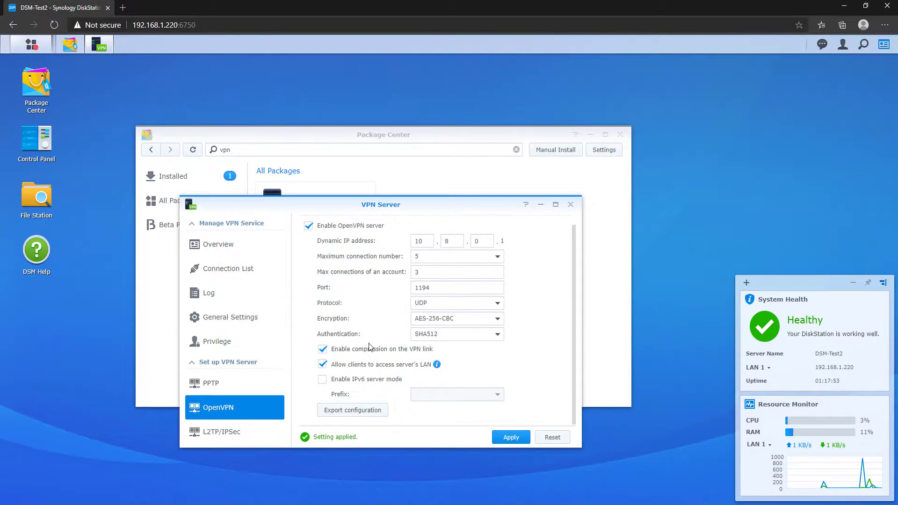
# Clear all PPTP, L2TP/IPSec and OpenVPN privileges, grant OpenVPN to the active user, save, and close VPN Server
pyautogui.click(253, 341)
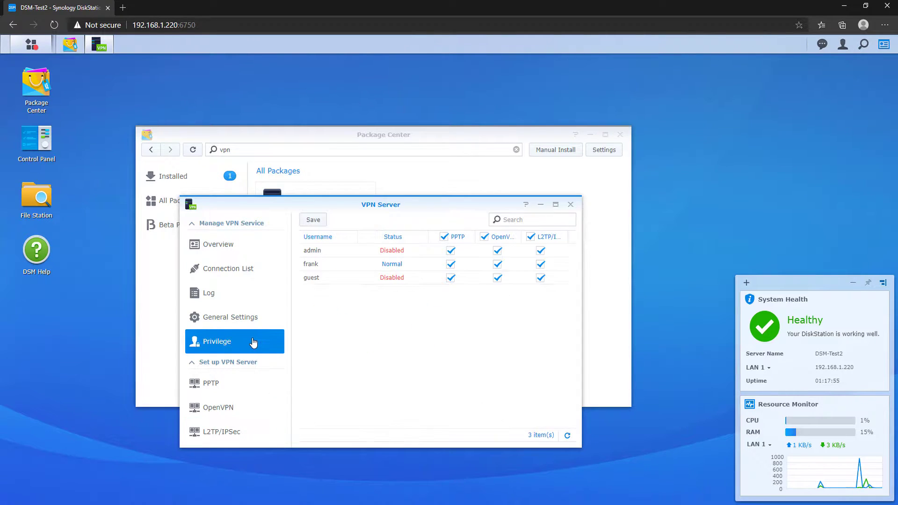
pyautogui.click(444, 236)
pyautogui.click(531, 237)
pyautogui.click(484, 237)
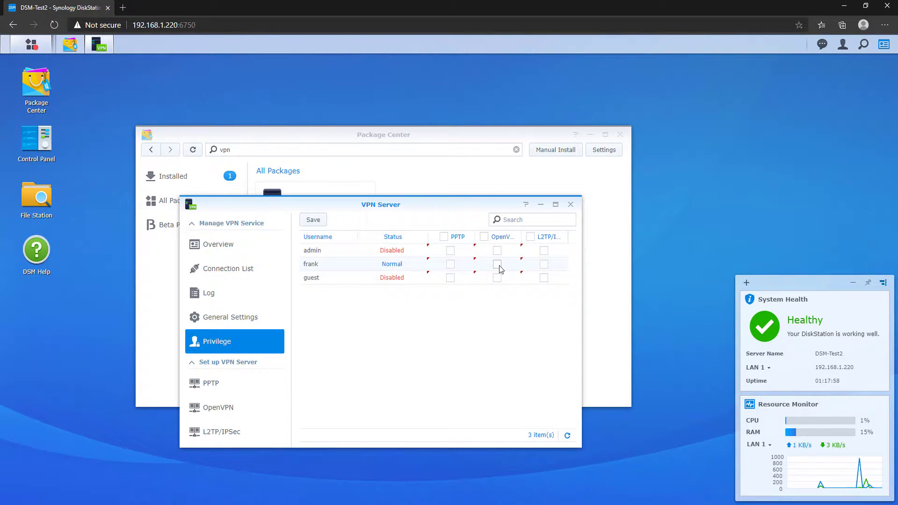
pyautogui.click(497, 265)
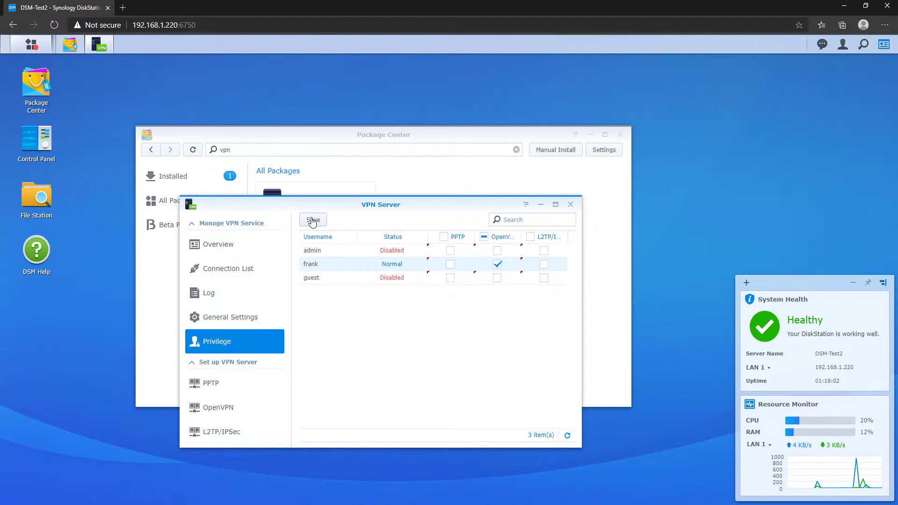
pyautogui.click(312, 220)
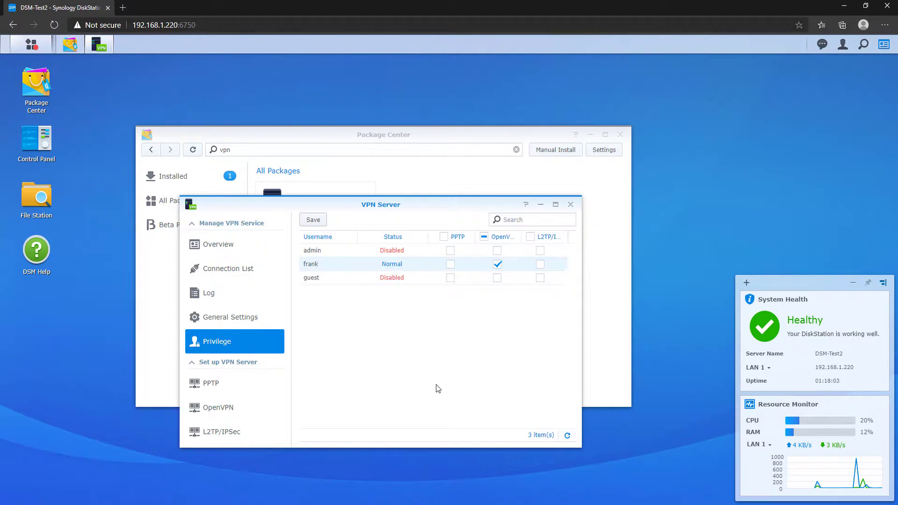
pyautogui.click(571, 206)
# Open the default firewall profile's rules in Control Panel's Security settings
pyautogui.click(620, 134)
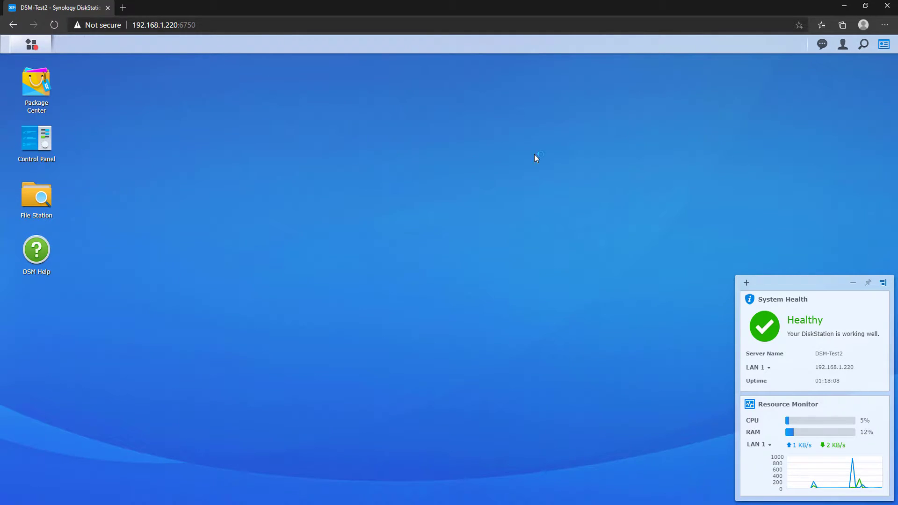
pyautogui.click(39, 147)
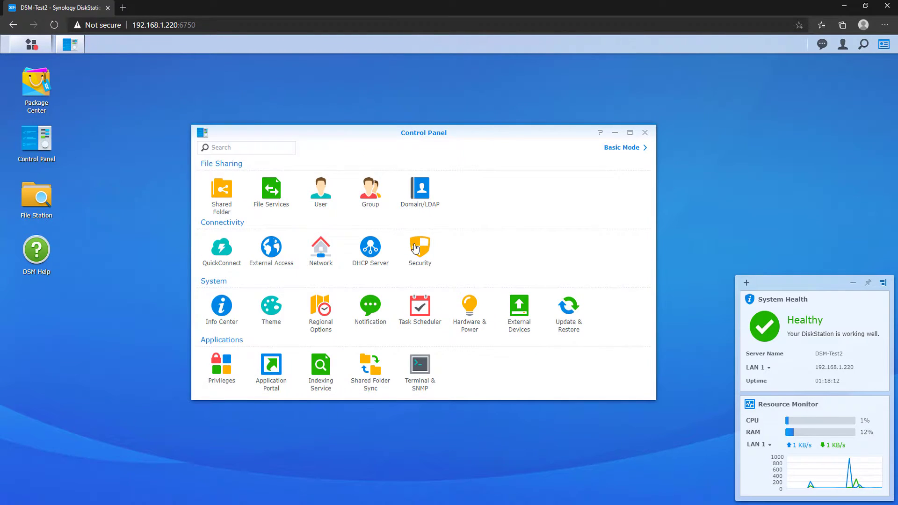
pyautogui.click(419, 247)
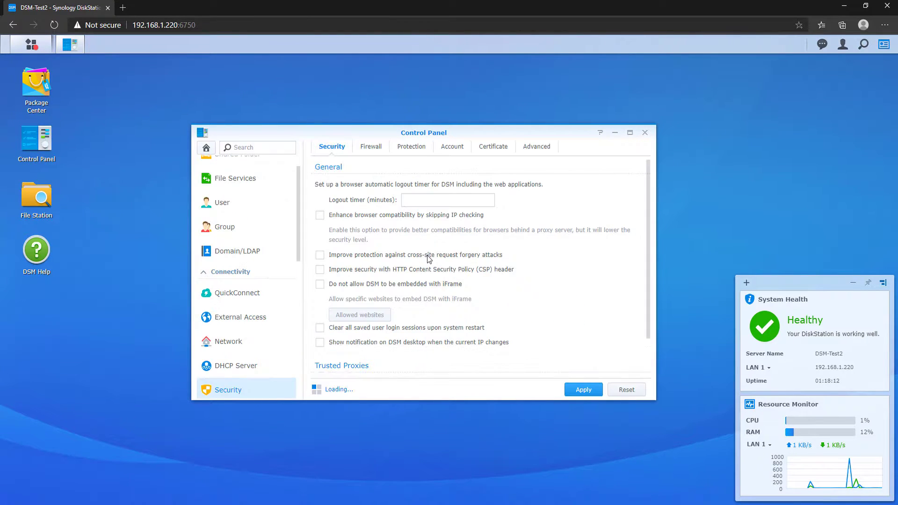
pyautogui.click(370, 147)
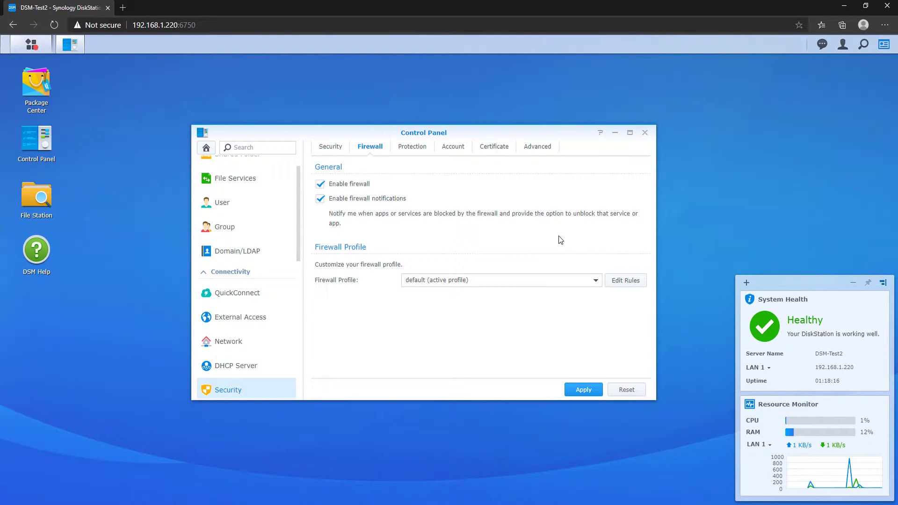
pyautogui.click(630, 281)
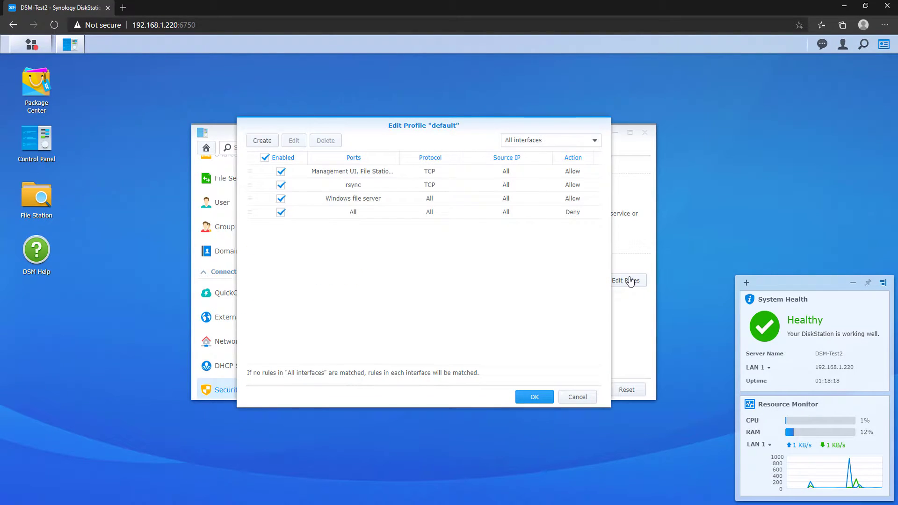
# Add an allow rule for built-in app VPN Server (port 1194), move it above the deny rule, and save
pyautogui.click(261, 142)
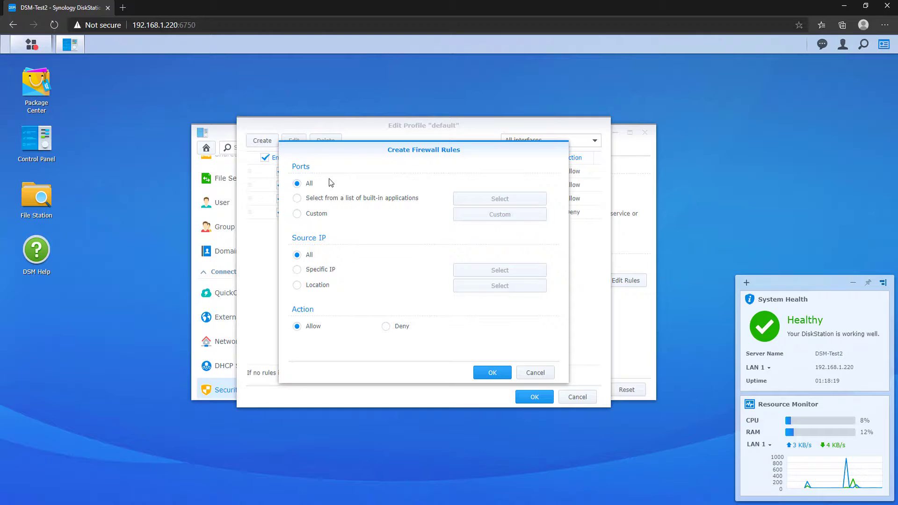
pyautogui.click(412, 201)
pyautogui.click(484, 203)
pyautogui.scroll(-5, 423, 263)
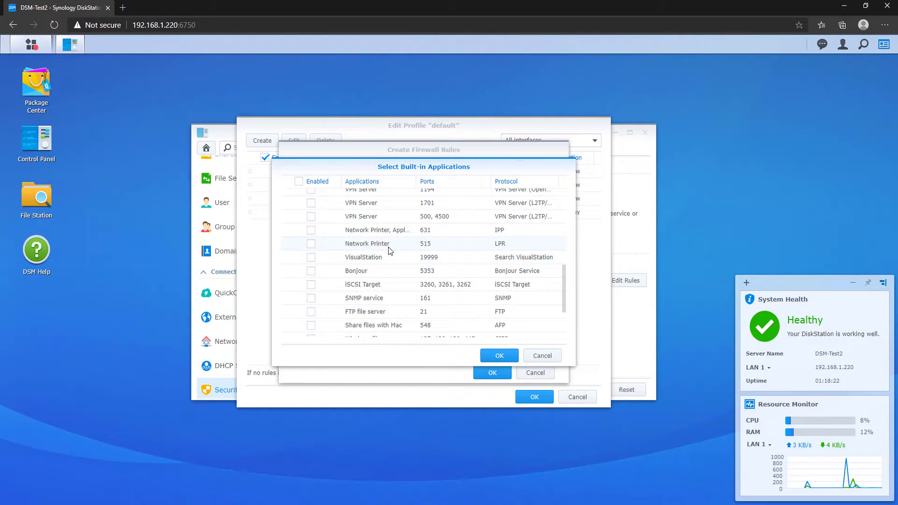
pyautogui.scroll(1, 388, 248)
pyautogui.click(310, 218)
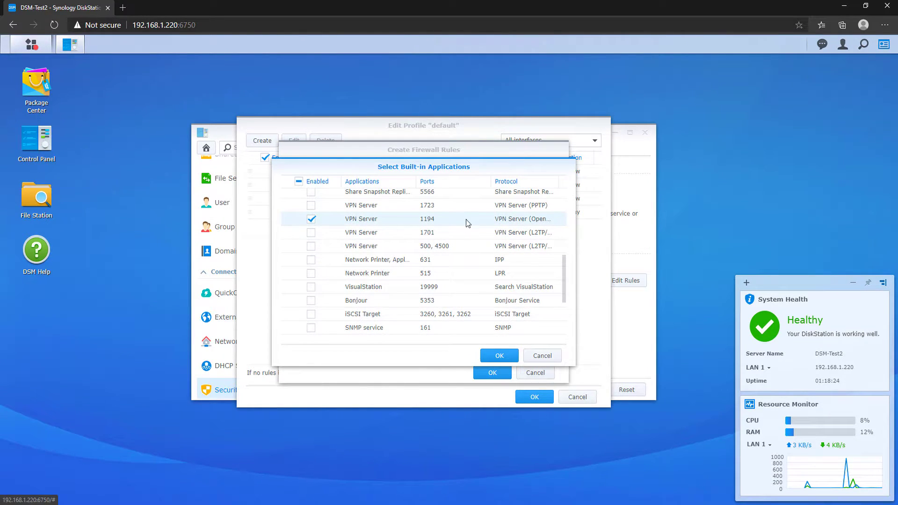
pyautogui.click(500, 355)
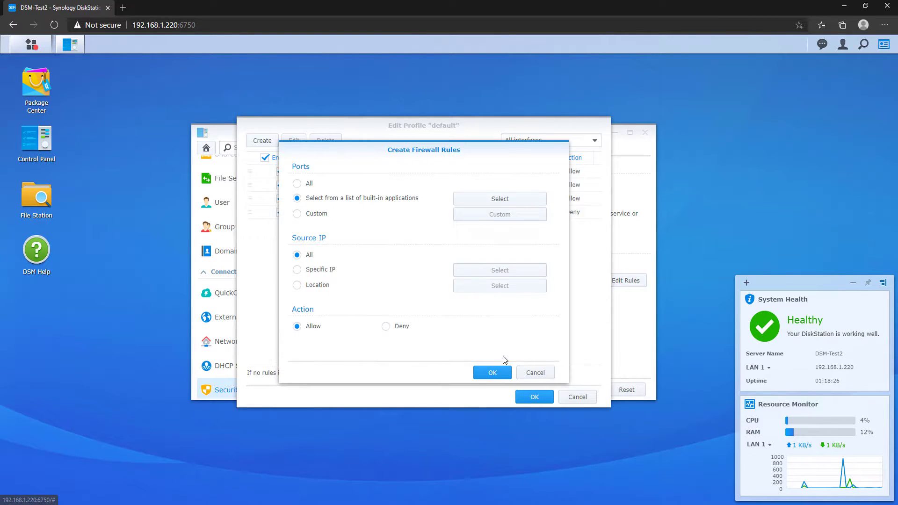
pyautogui.click(491, 372)
pyautogui.moveTo(423, 232); pyautogui.dragTo(422, 214)
pyautogui.click(529, 396)
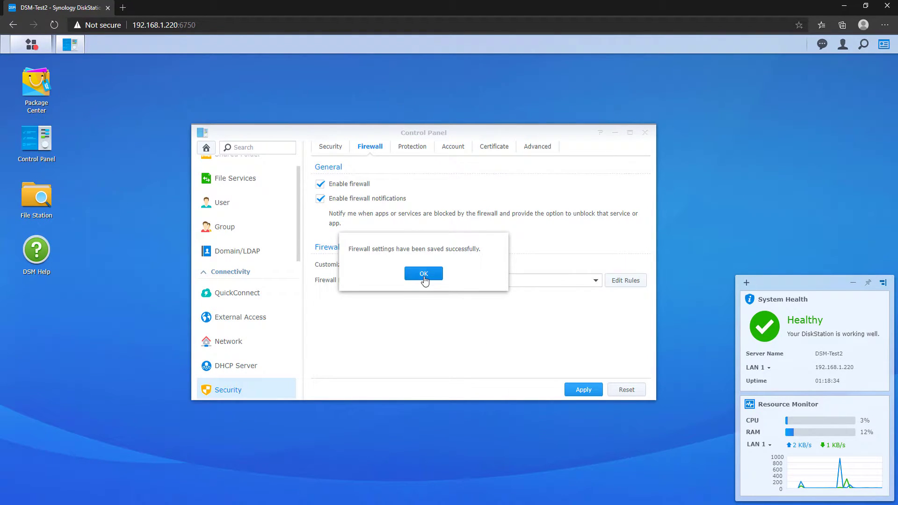
pyautogui.click(424, 275)
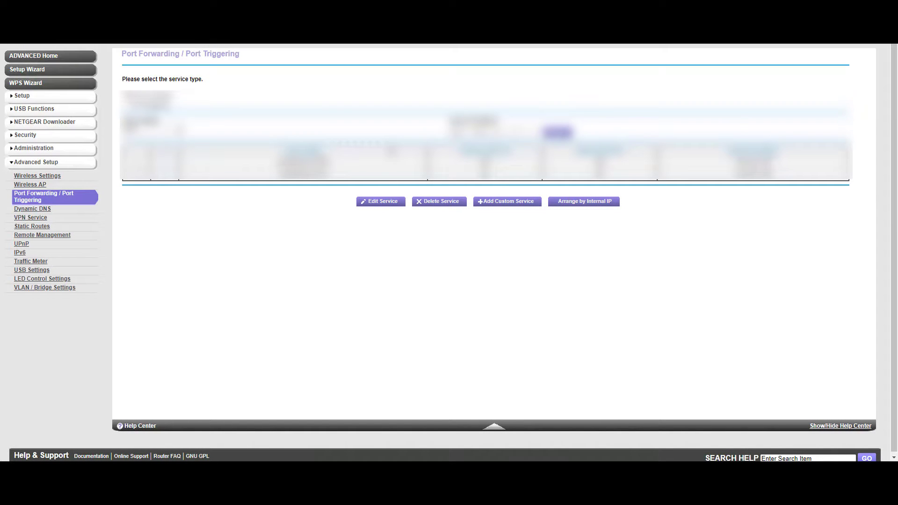
# Add custom service 'VPN' forwarding UDP external port 1194 to 192.168.1.220, and apply
pyautogui.click(499, 203)
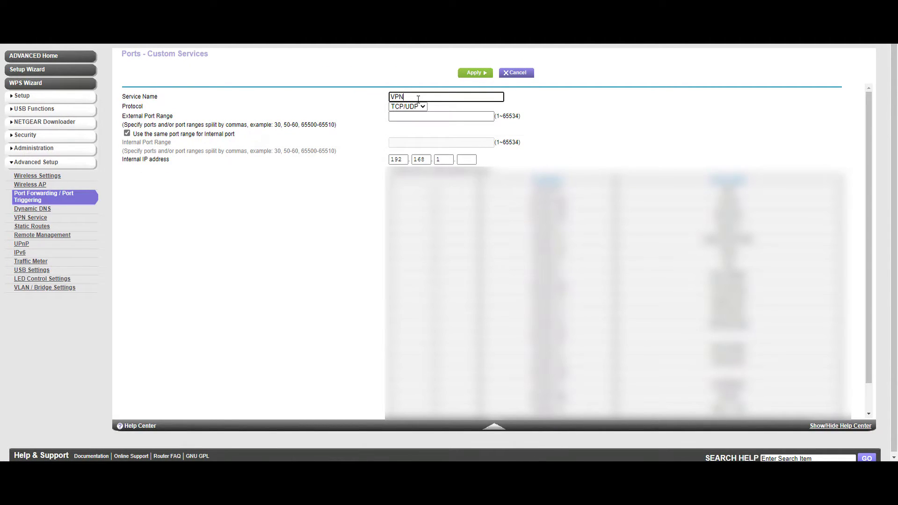
pyautogui.click(408, 106)
pyautogui.click(405, 133)
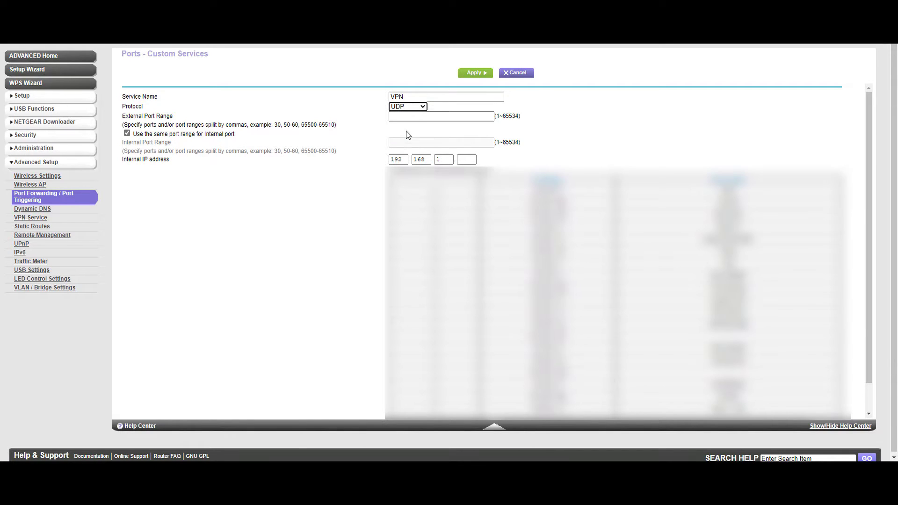
pyautogui.click(425, 116)
pyautogui.write('1194')
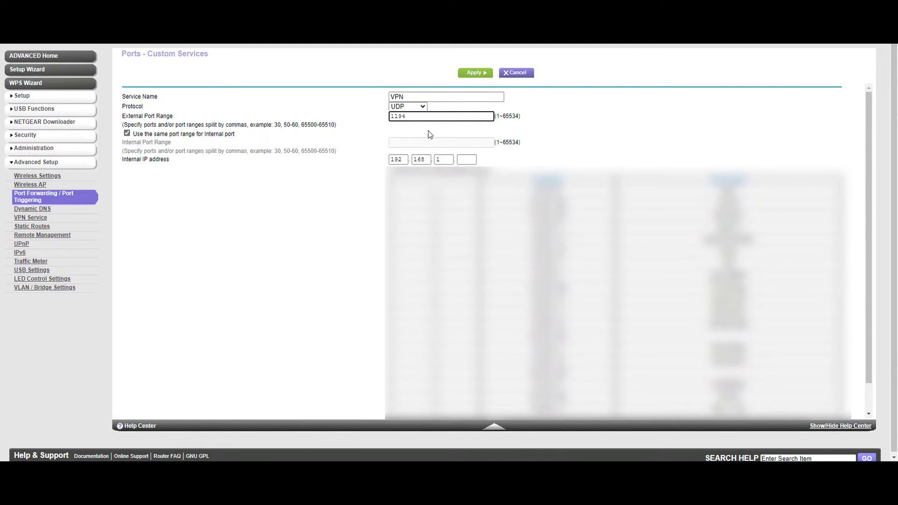
pyautogui.click(467, 159)
pyautogui.write('220')
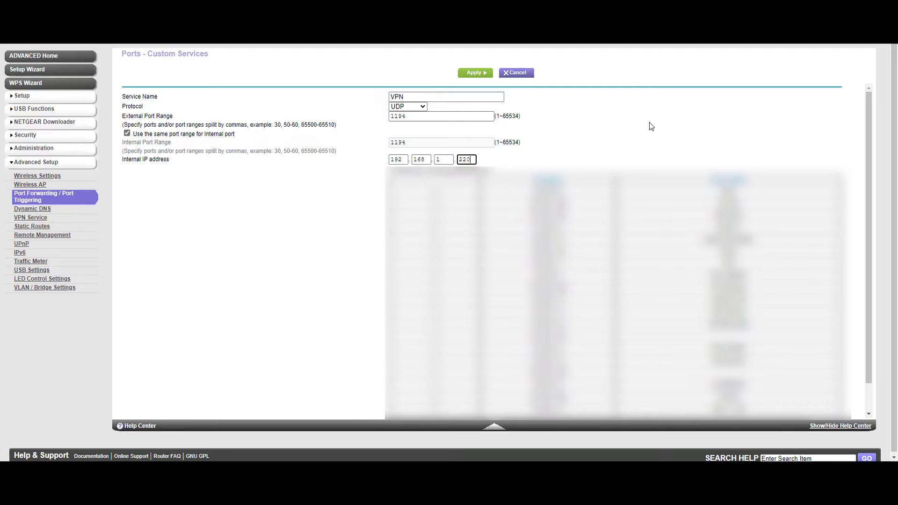
pyautogui.click(649, 122)
pyautogui.click(480, 78)
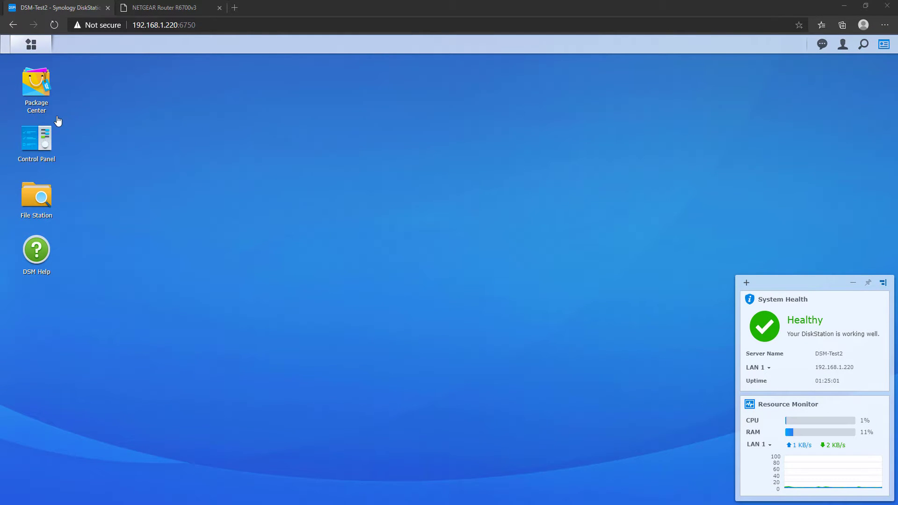
# Export the client configuration from VPN Server's OpenVPN page as openvpn.zip
pyautogui.click(31, 45)
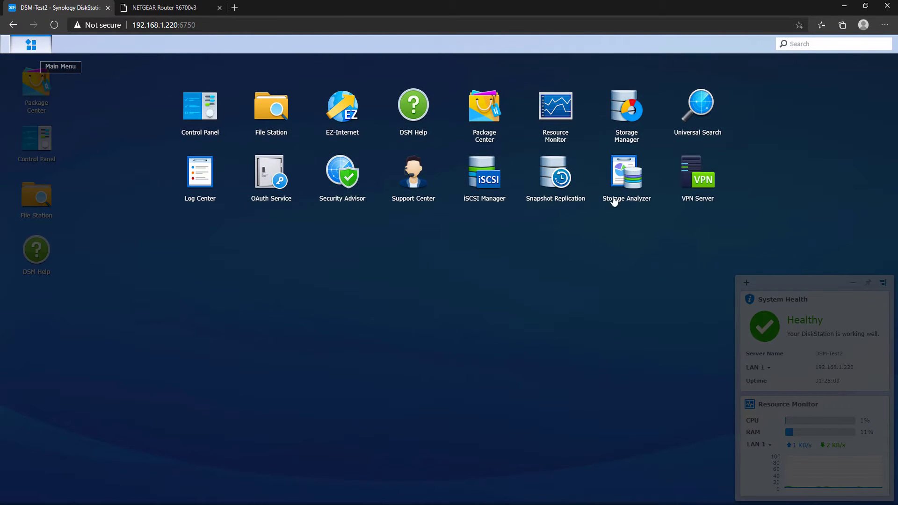
pyautogui.click(685, 179)
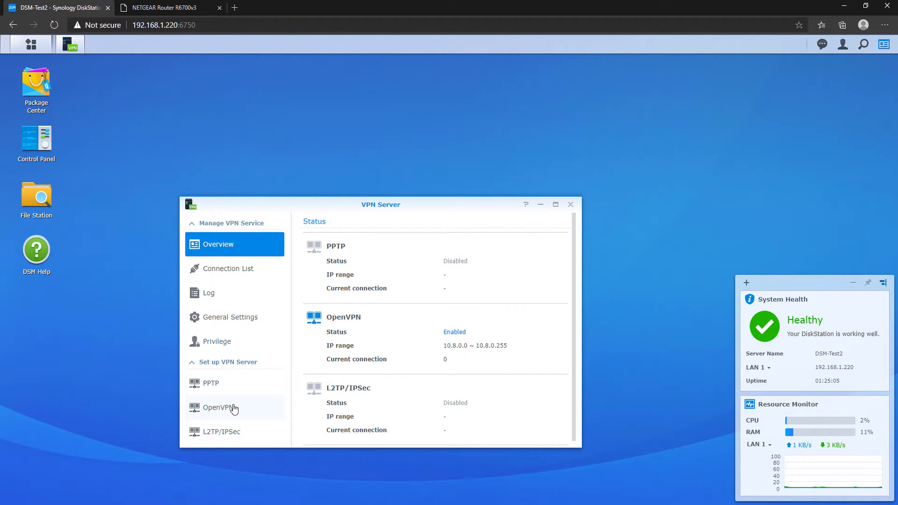
pyautogui.click(230, 407)
pyautogui.scroll(-1, 322, 378)
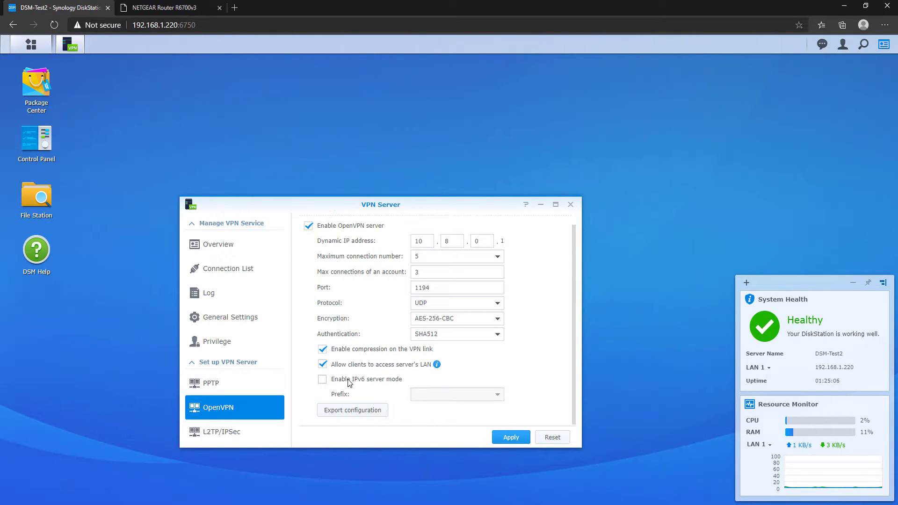
pyautogui.click(356, 410)
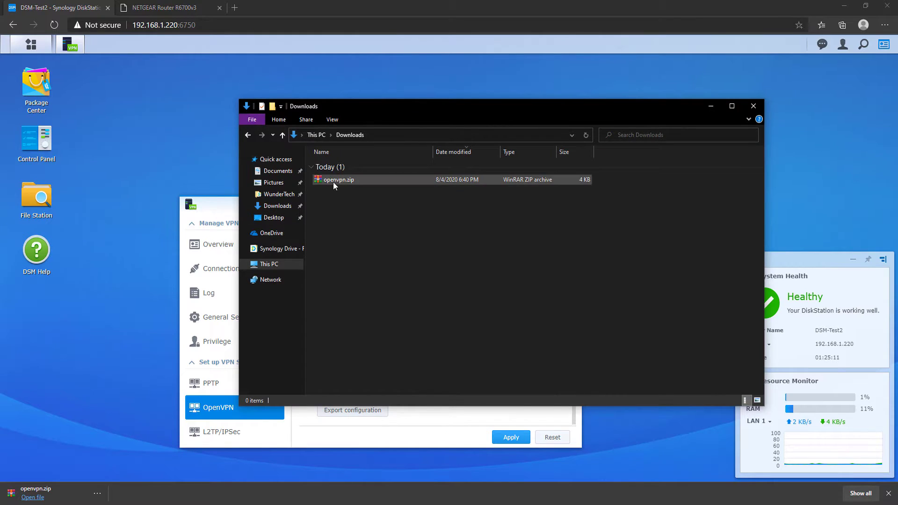
# Extract the downloaded openvpn.zip into an openvpn folder
pyautogui.click(335, 180)
pyautogui.rightClick(335, 181)
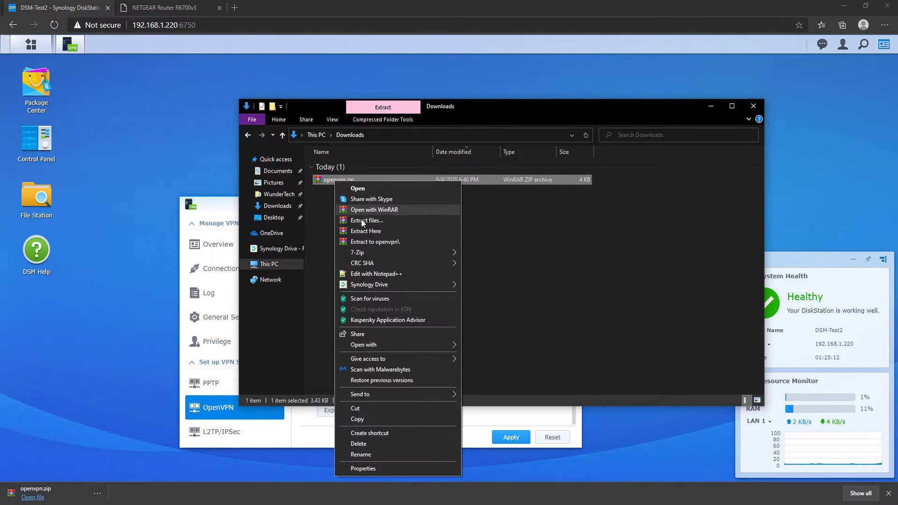
pyautogui.click(369, 242)
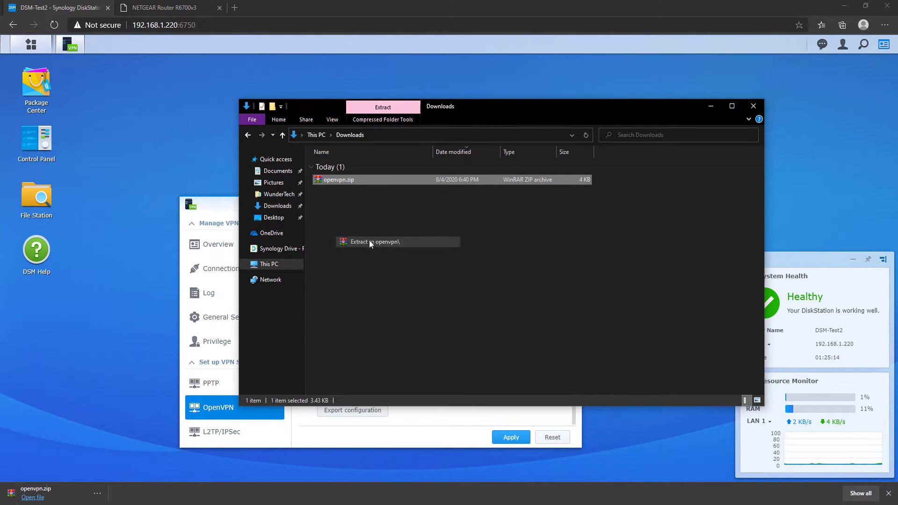
# Open VPNConfig.ovpn from the openvpn folder in Notepad++
pyautogui.doubleClick(340, 192)
pyautogui.click(341, 187)
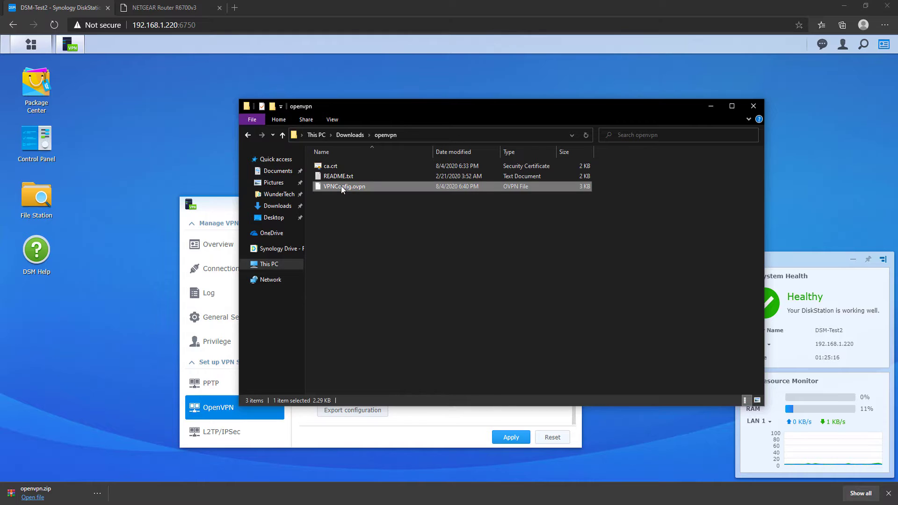
pyautogui.rightClick(341, 186)
pyautogui.click(368, 234)
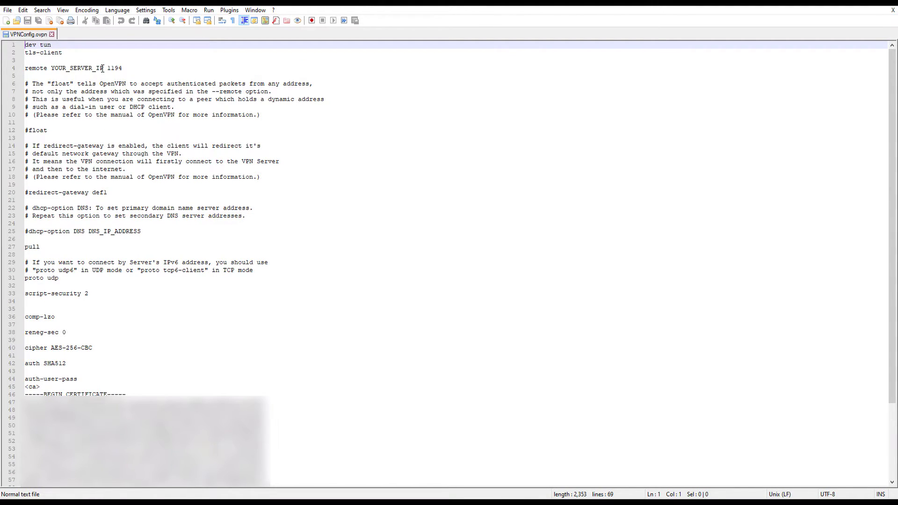
# Replace YOUR_SERVER_IP on line 4 with the server's public address, leaving port 1194
pyautogui.moveTo(103, 68); pyautogui.dragTo(50, 68)
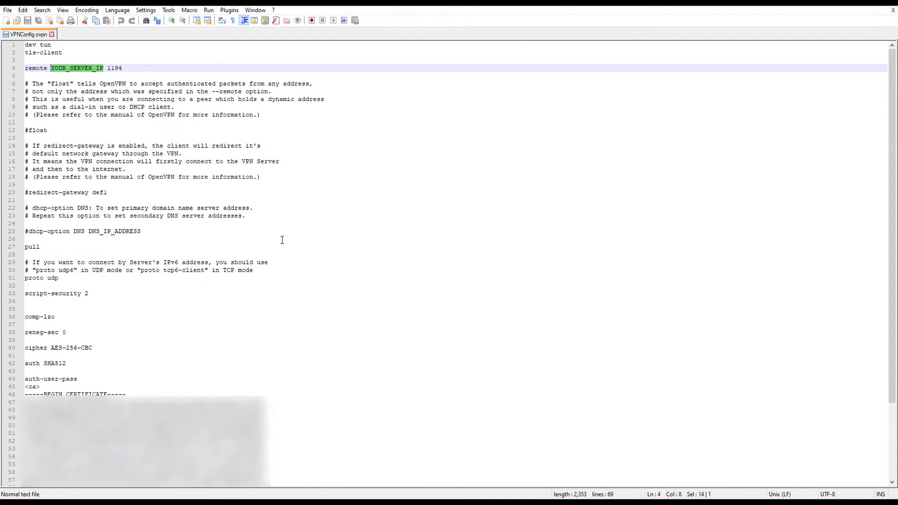
pyautogui.hotkey('ctrl', 'v')
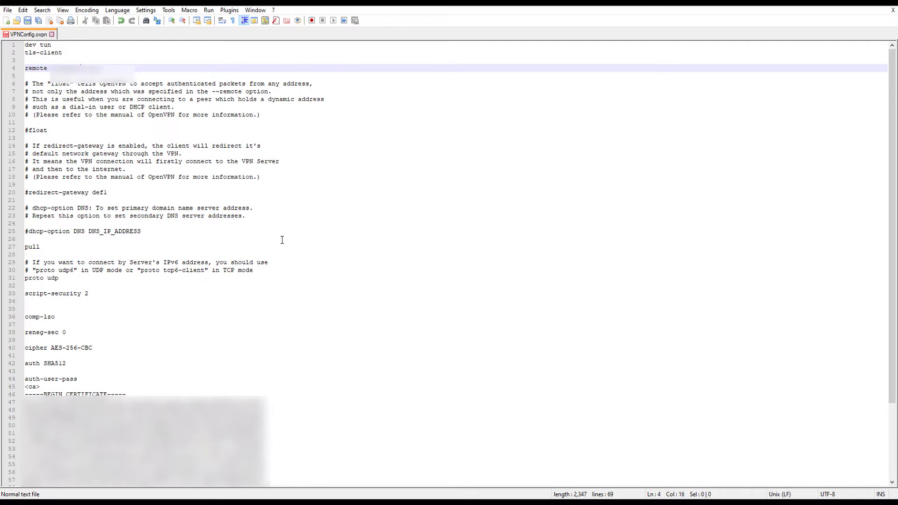
pyautogui.write('119')
pyautogui.write('1.1')
pyautogui.click(29, 193)
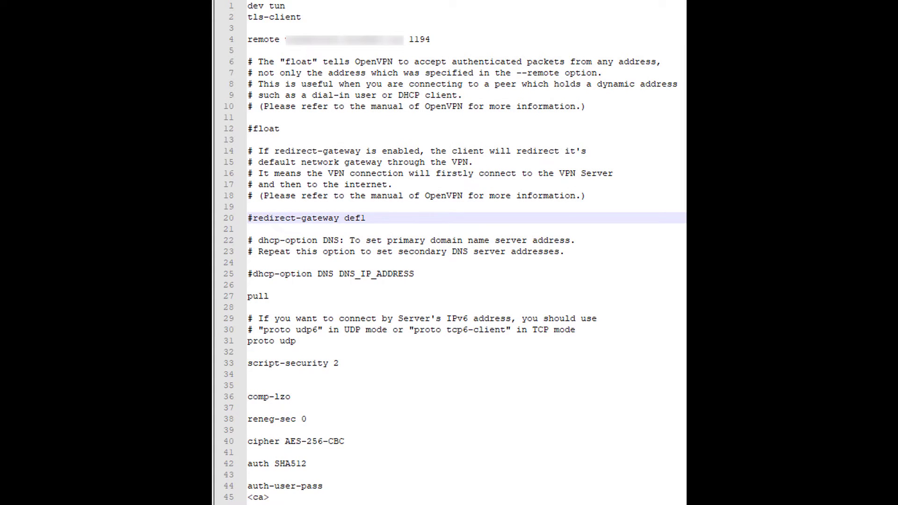
# Remove the # before redirect-gateway def1 on line 20
pyautogui.click(655, 271)
pyautogui.click(253, 218)
pyautogui.press('BackSpace')
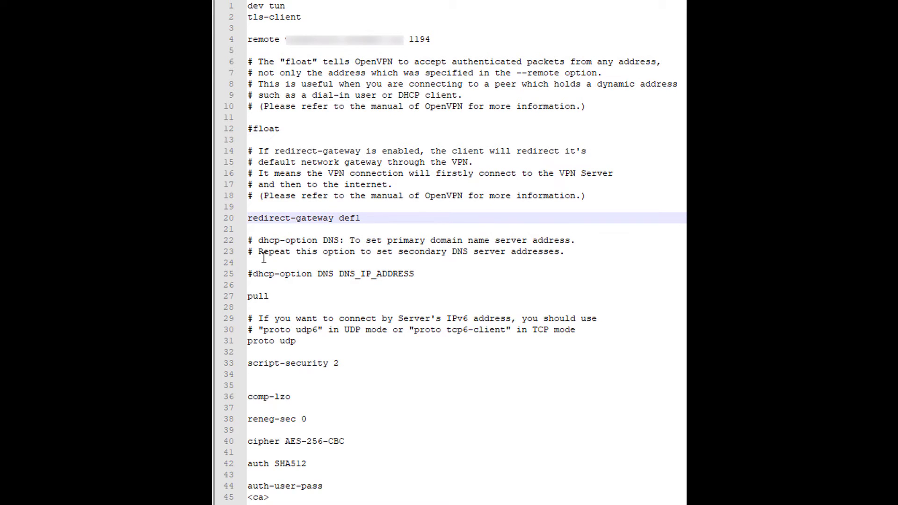
# Uncomment line 25 and replace DNS_IP_ADDRESS so it reads dhcp-option DNS 192.168.1.198
pyautogui.click(253, 273)
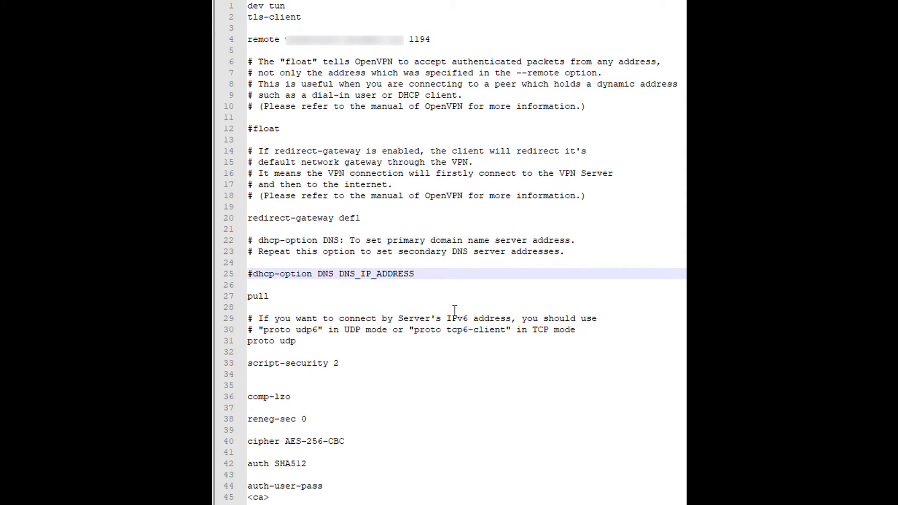
pyautogui.press('BackSpace')
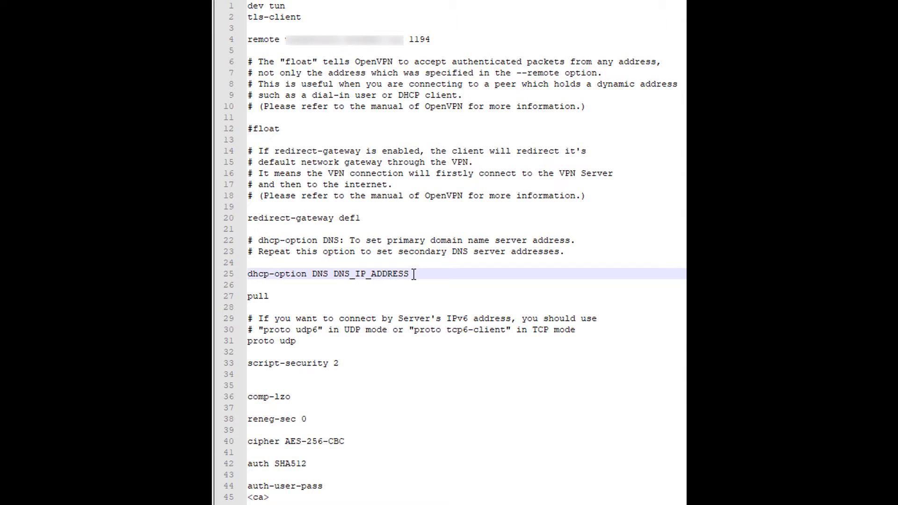
pyautogui.moveTo(410, 273); pyautogui.dragTo(336, 270)
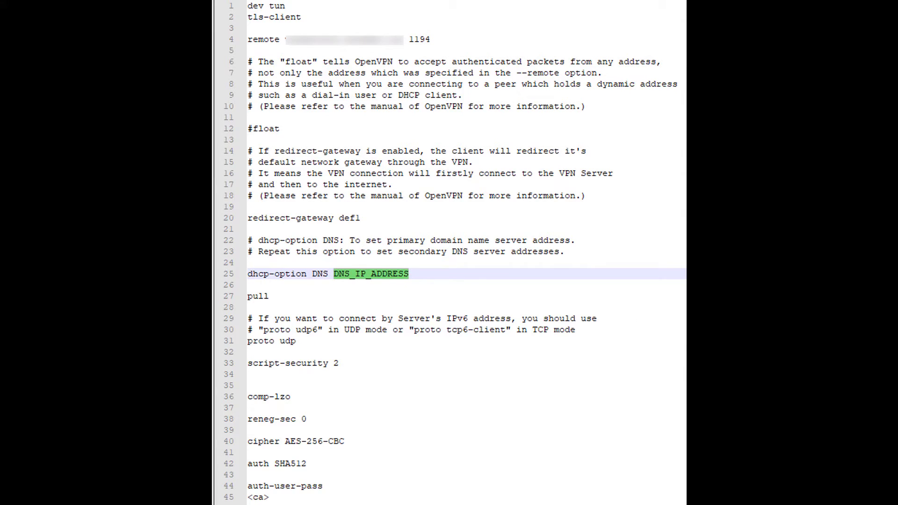
pyautogui.write('192./1')
pyautogui.press('BackSpace')
pyautogui.press('BackSpace')
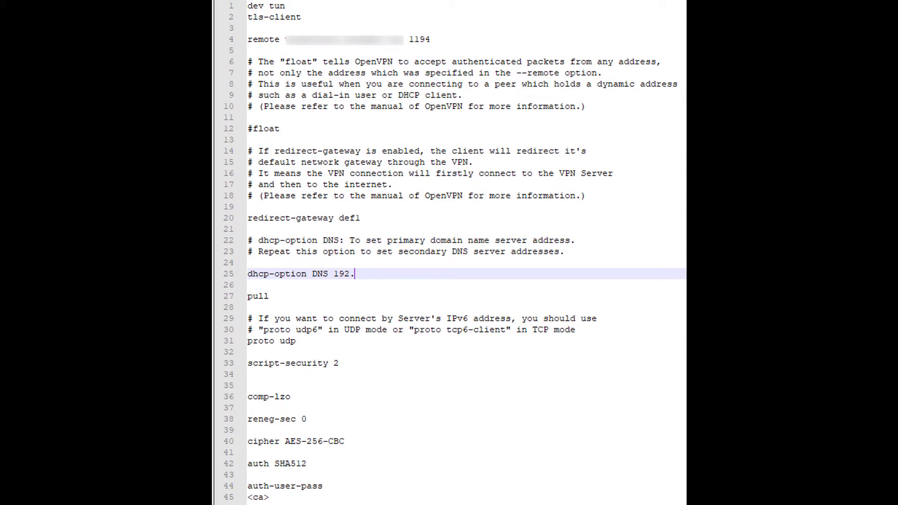
pyautogui.write('168.1.198')
pyautogui.click(378, 296)
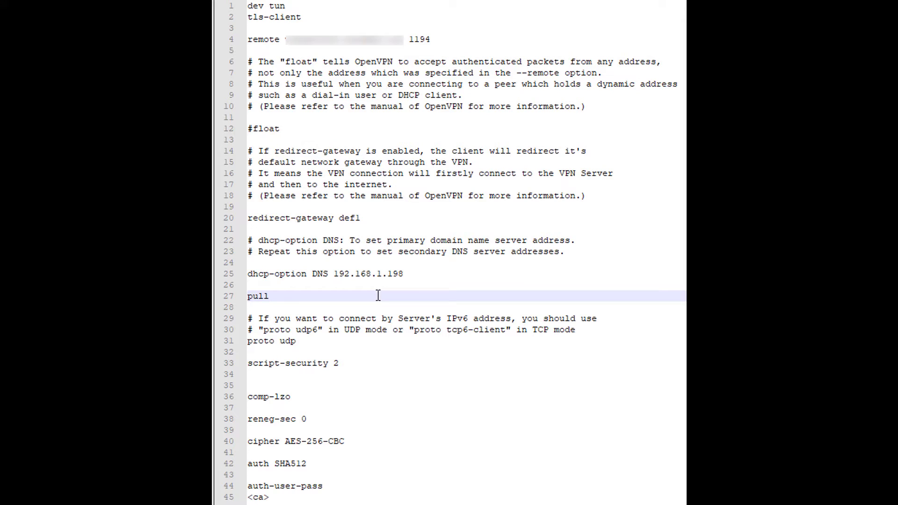
# Insert a new line 45 reading client-cert-not-required directly below auth-user-pass in the .ovpn file
pyautogui.click(330, 485)
pyautogui.press('Return')
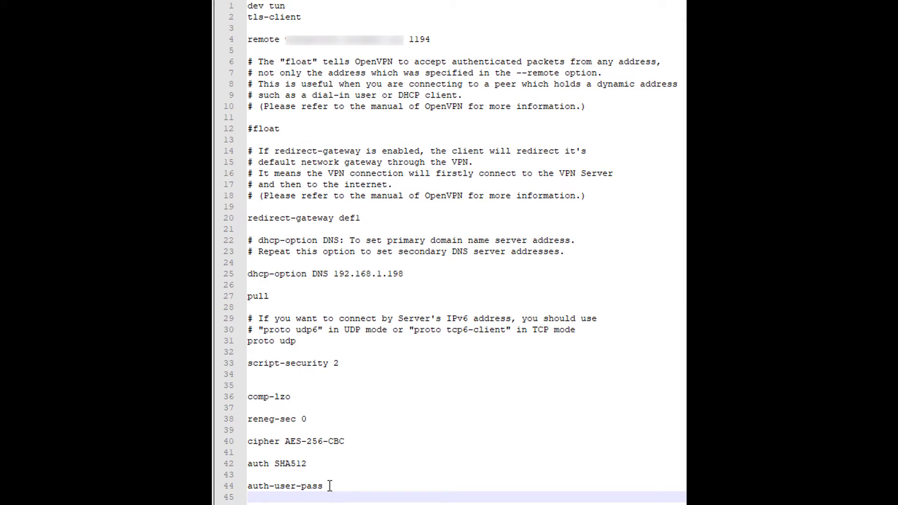
pyautogui.write('client-cert-n')
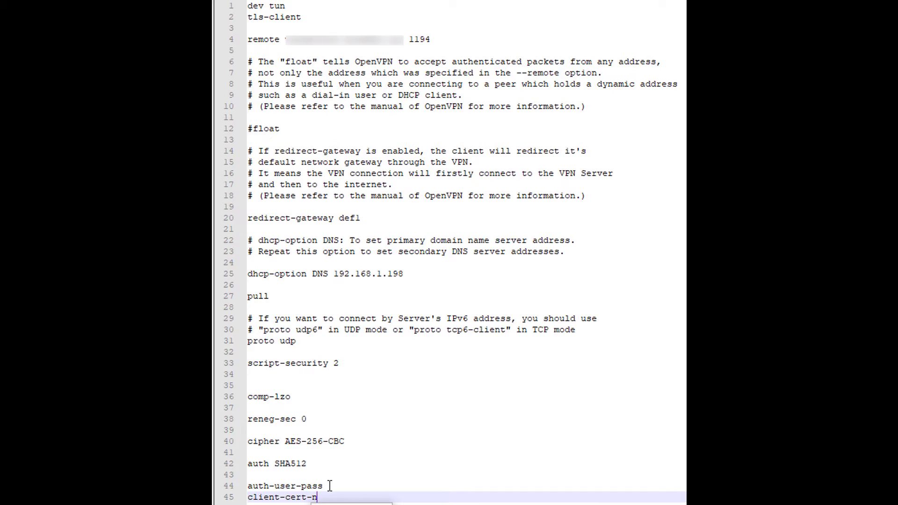
pyautogui.write('ot-required')
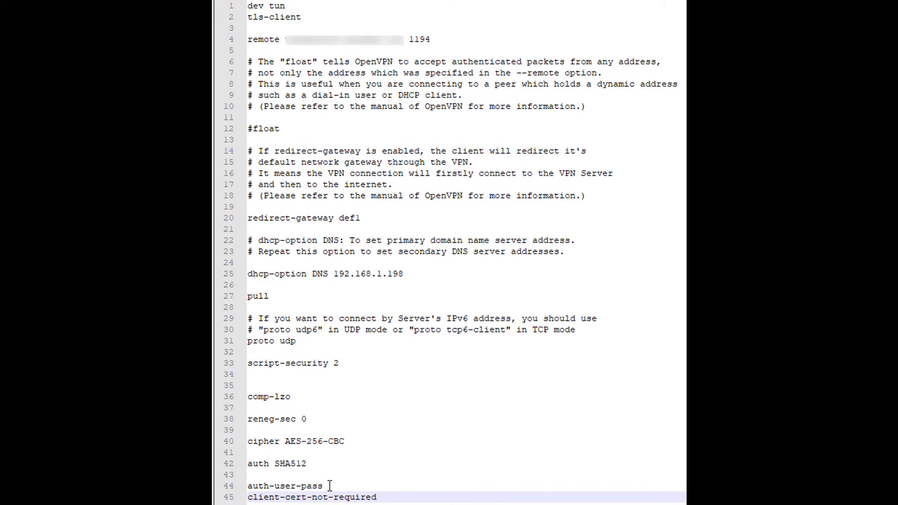
pyautogui.click(429, 476)
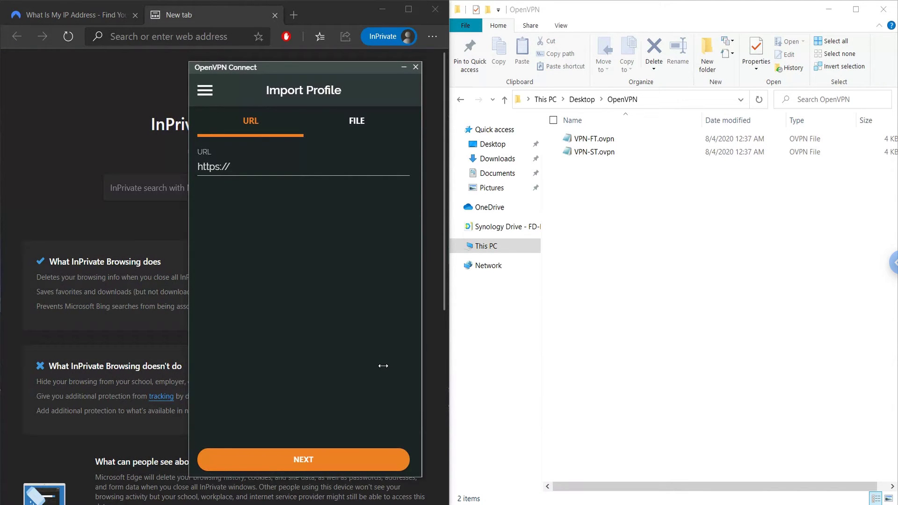
# Import VPN-ST.ovpn from file with the account username and a saved pasted password
pyautogui.click(356, 127)
pyautogui.click(602, 153)
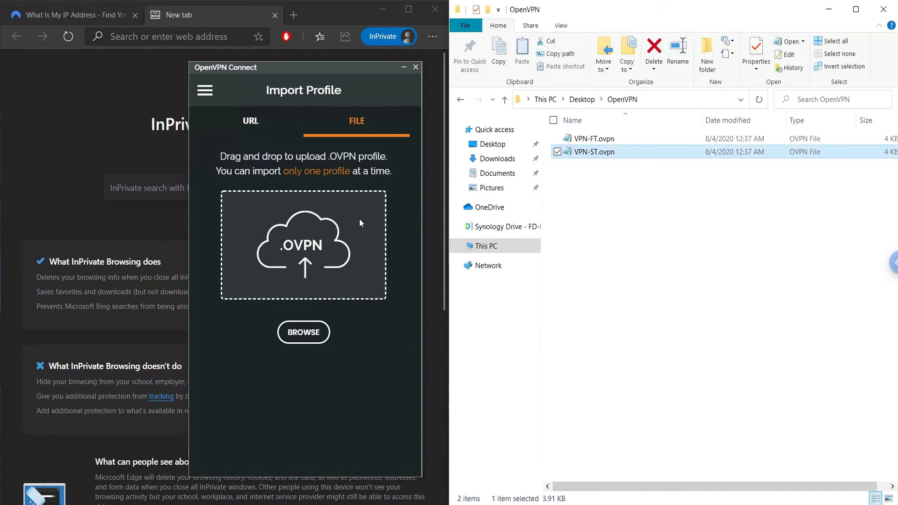
pyautogui.moveTo(360, 223); pyautogui.dragTo(359, 219)
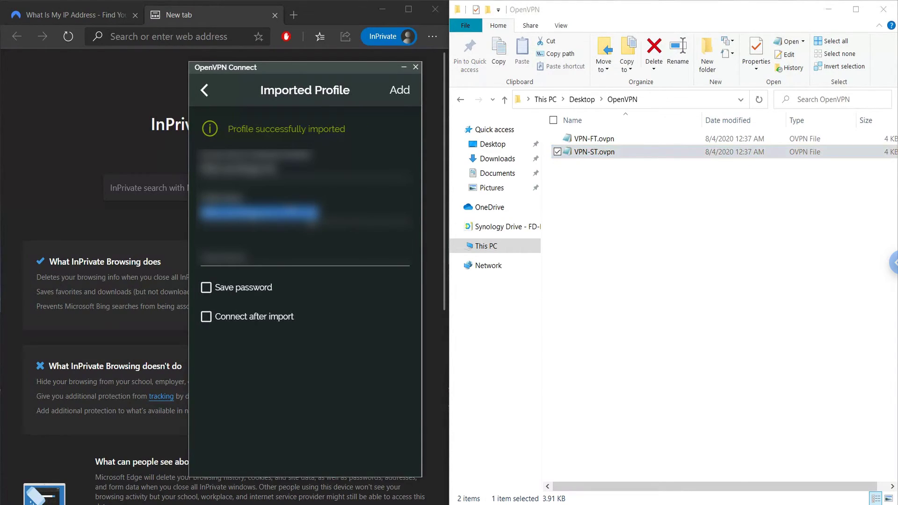
pyautogui.click(312, 222)
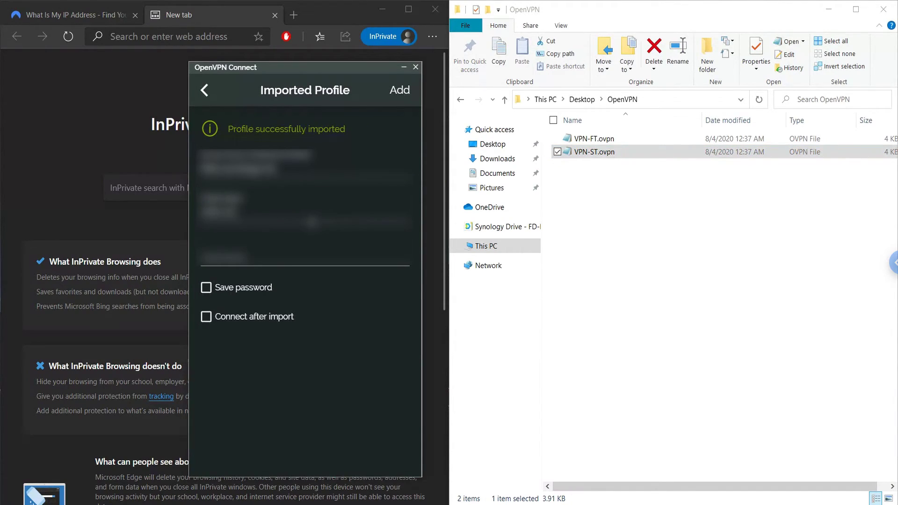
pyautogui.press('Tab')
pyautogui.write('user')
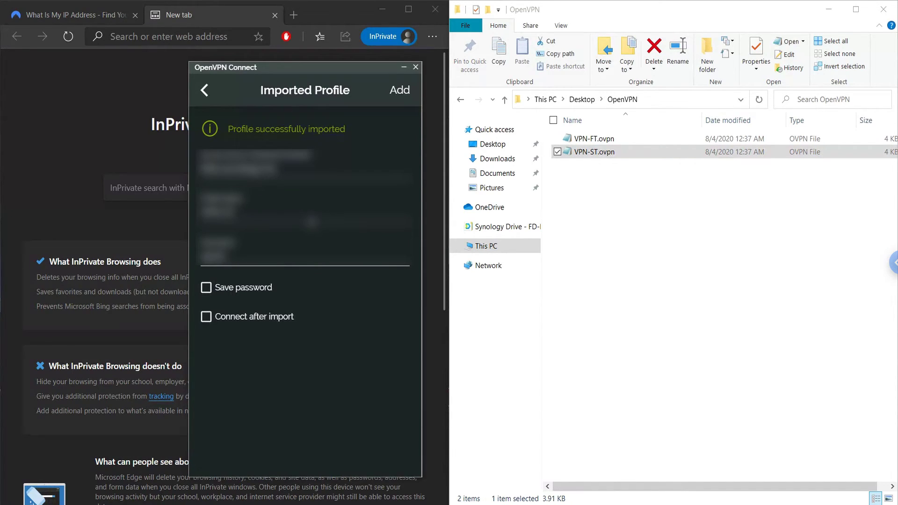
pyautogui.click(217, 291)
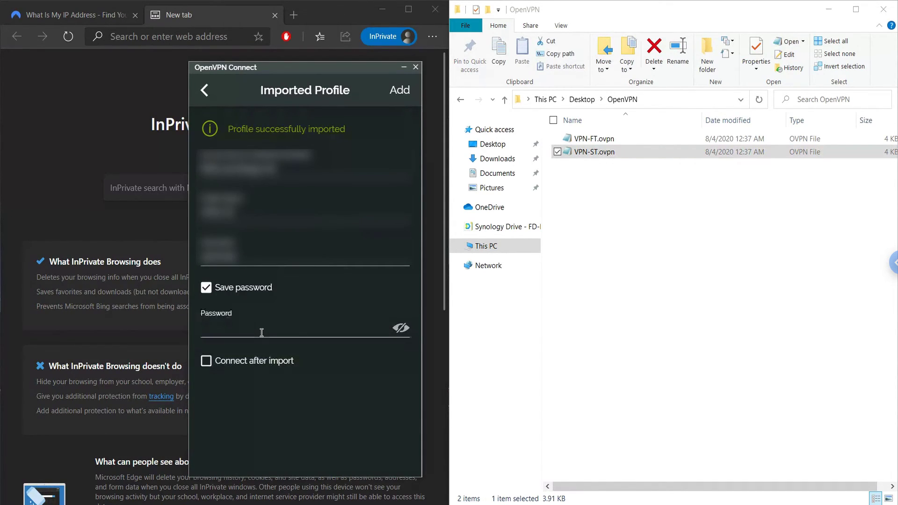
pyautogui.click(261, 332)
pyautogui.hotkey('ctrl', 'v')
pyautogui.click(405, 96)
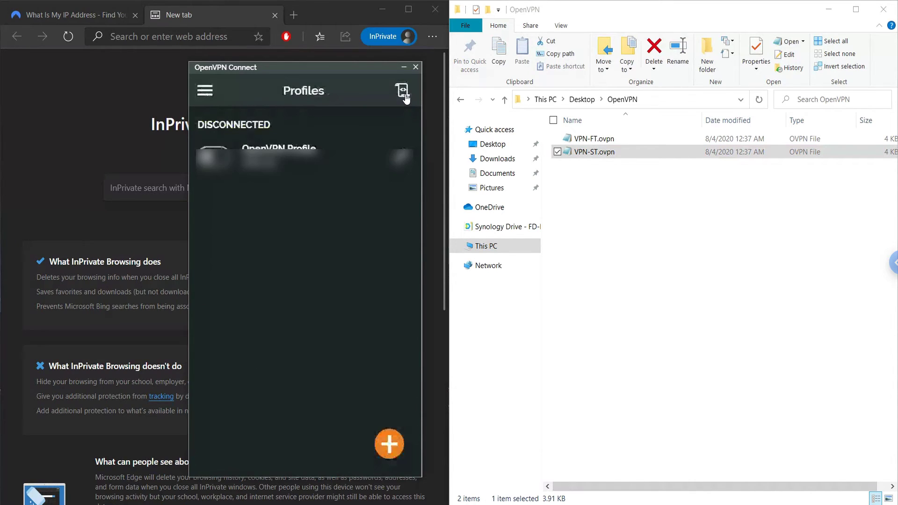
# Start a second file import by dropping VPN-FT.ovpn into the import area
pyautogui.click(389, 440)
pyautogui.click(362, 124)
pyautogui.click(606, 142)
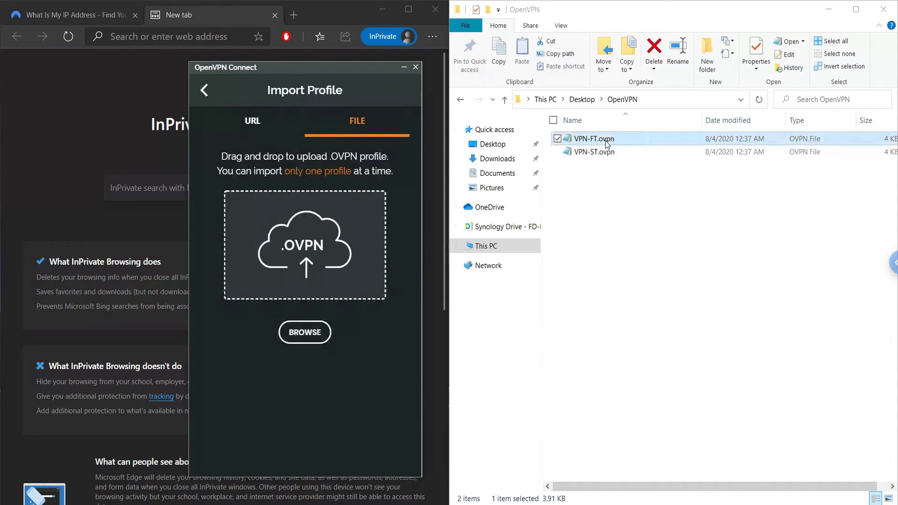
pyautogui.moveTo(606, 143); pyautogui.dragTo(354, 222)
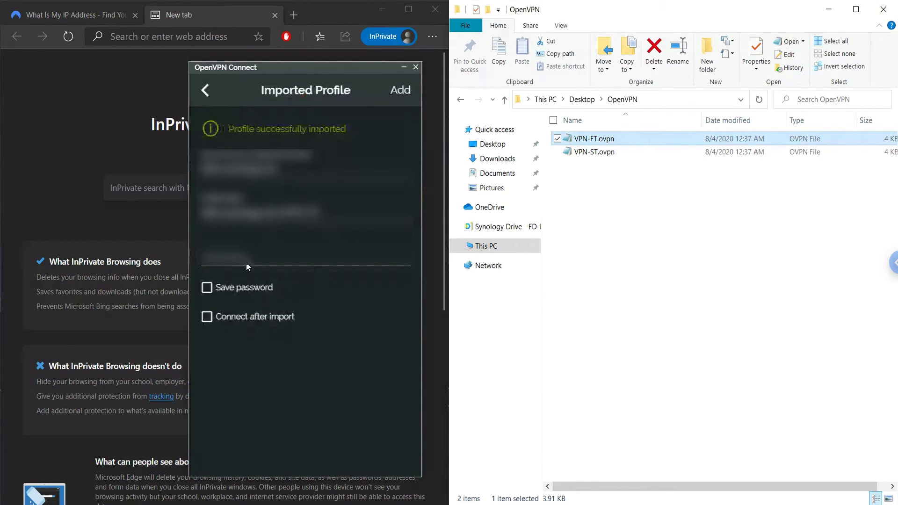
# Save the pasted password for VPN-FT and load 192.168.1.220:6750 in the browser
pyautogui.click(239, 287)
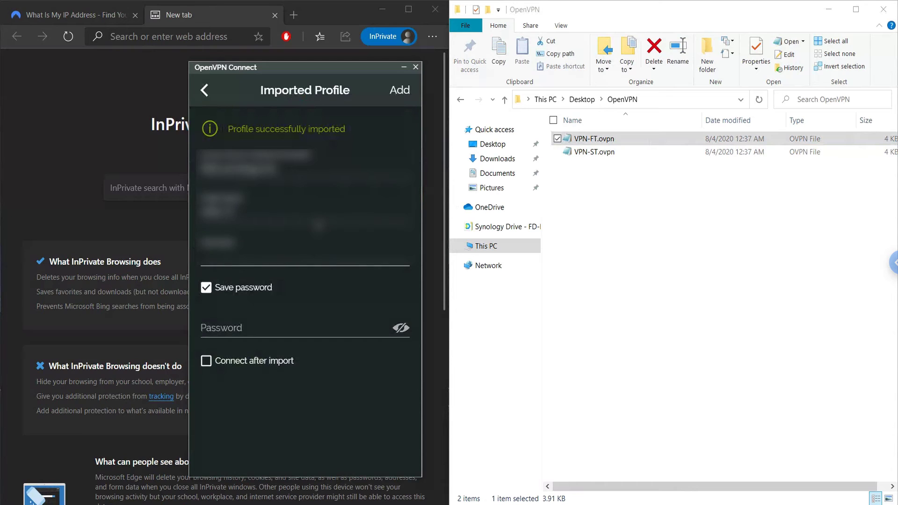
pyautogui.click(261, 320)
pyautogui.hotkey('ctrl', 'v')
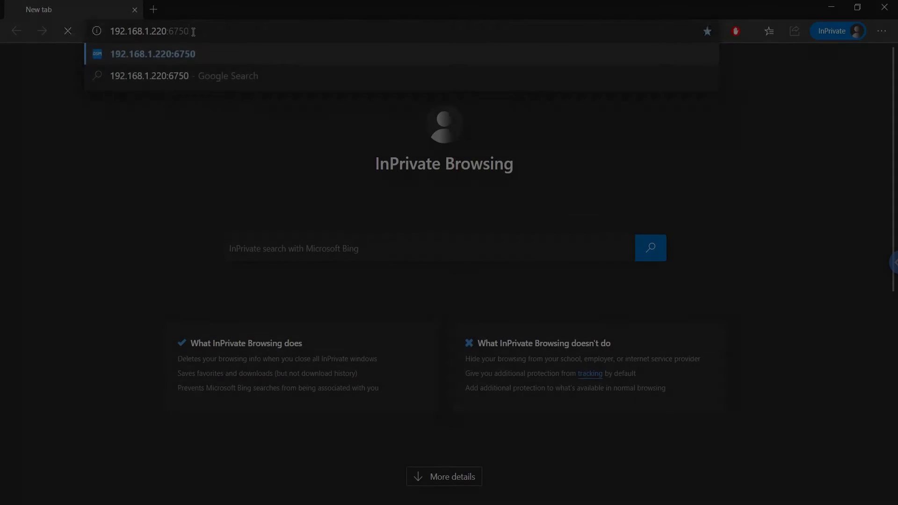
pyautogui.press('Return')
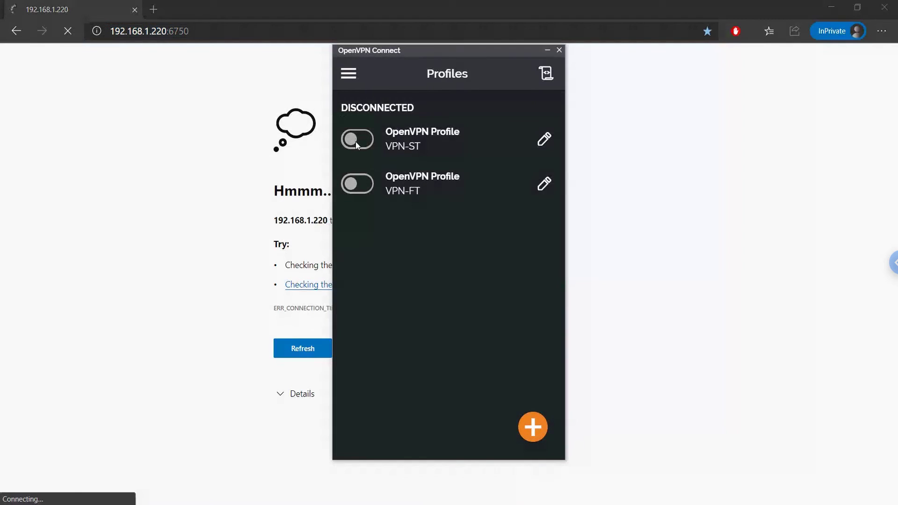
# Connect VPN-ST and reload the NAS page, then disconnect it and reload without the tunnel
pyautogui.click(222, 33)
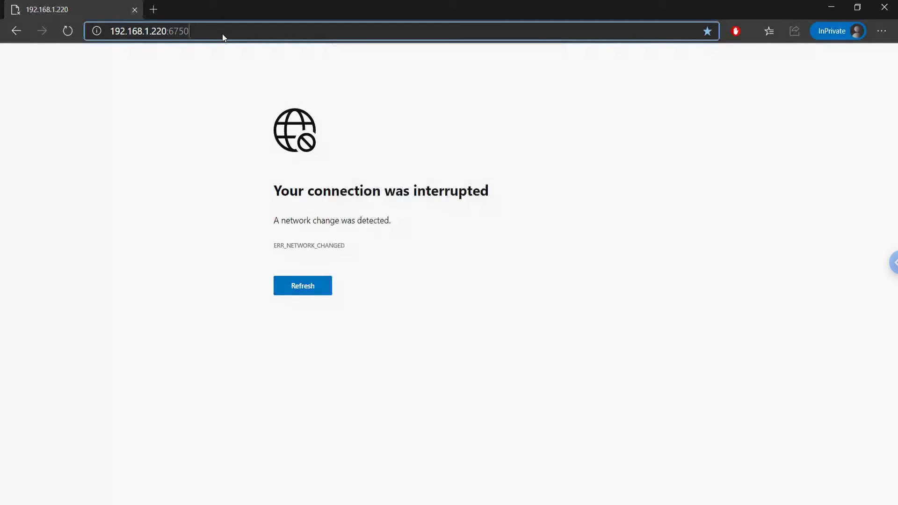
pyautogui.press('Return')
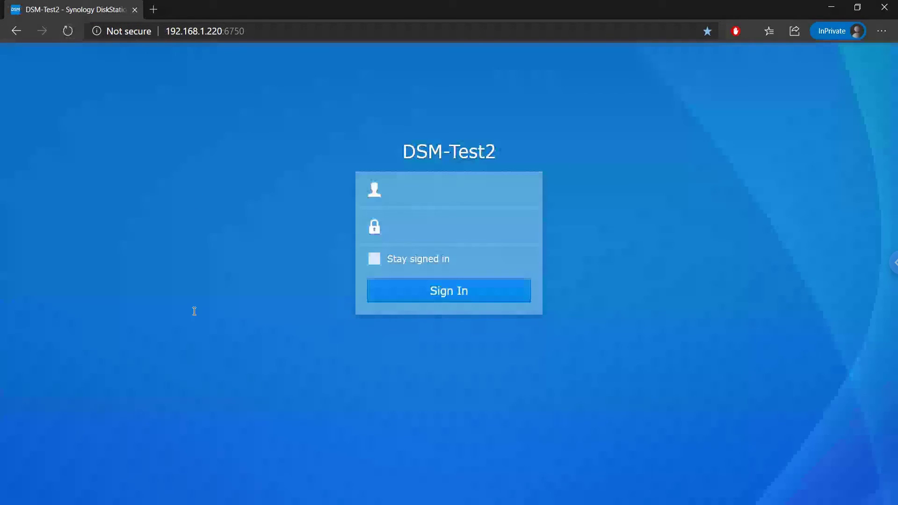
pyautogui.click(357, 144)
pyautogui.click(273, 36)
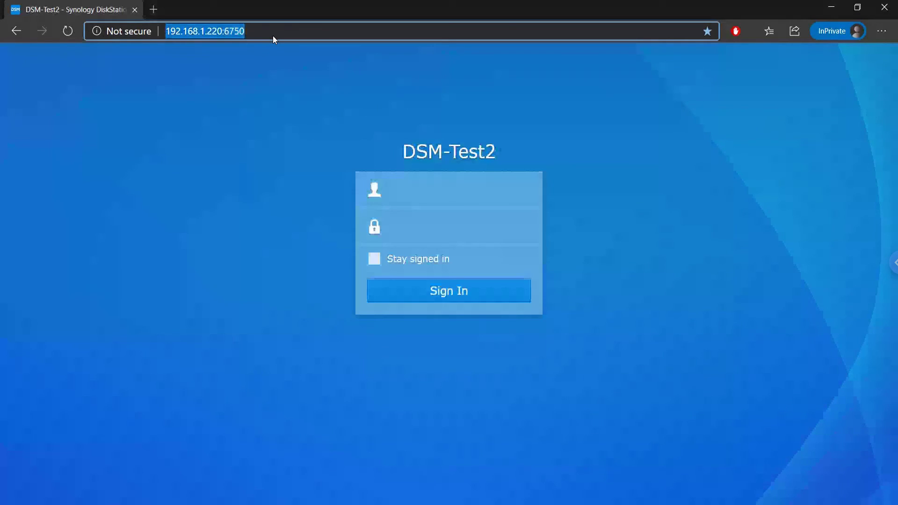
pyautogui.press('Return')
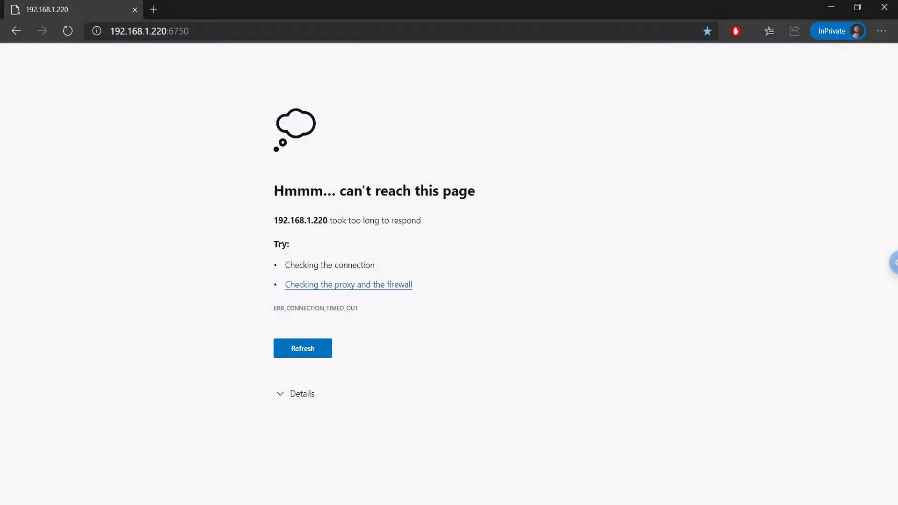
# Connect the VPN-FT profile and reload 192.168.1.220:6750 through it
pyautogui.click(200, 500)
pyautogui.click(358, 184)
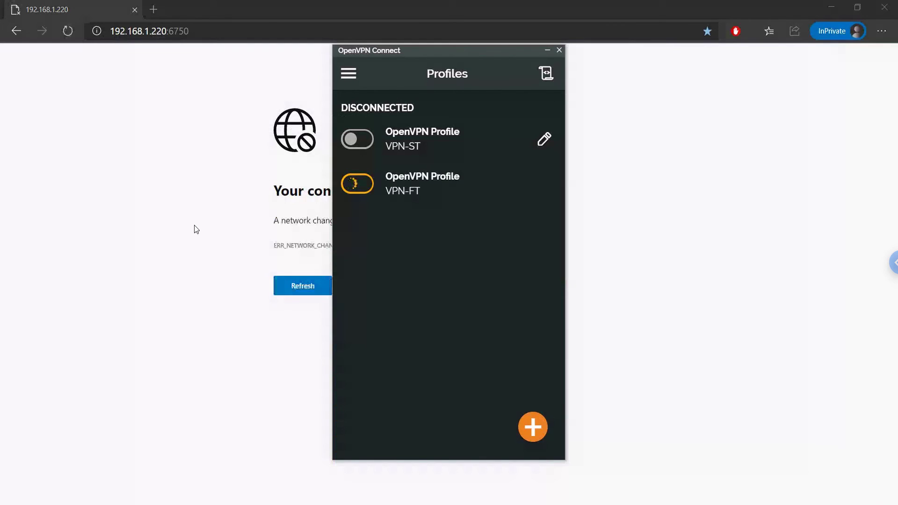
pyautogui.click(264, 30)
pyautogui.press('Return')
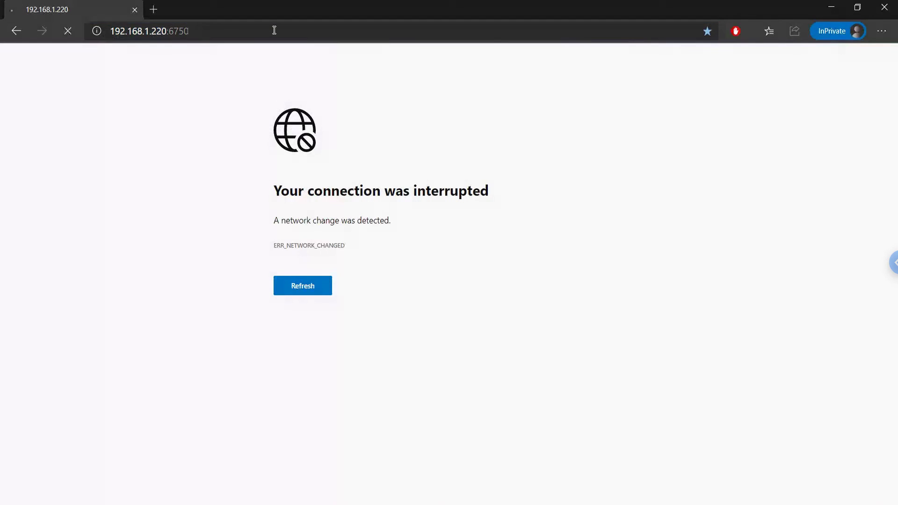